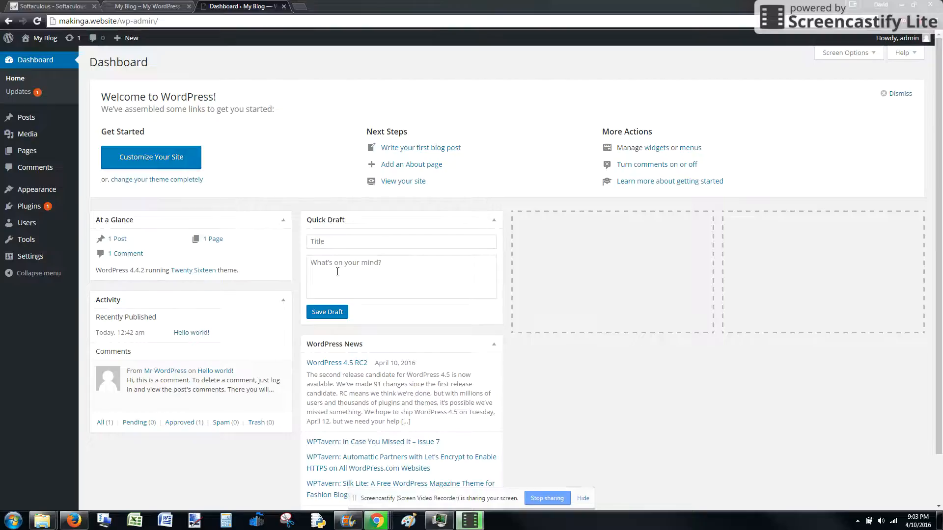
Update the outdated Akismet plugin from the WordPress updates page.
click(22, 95)
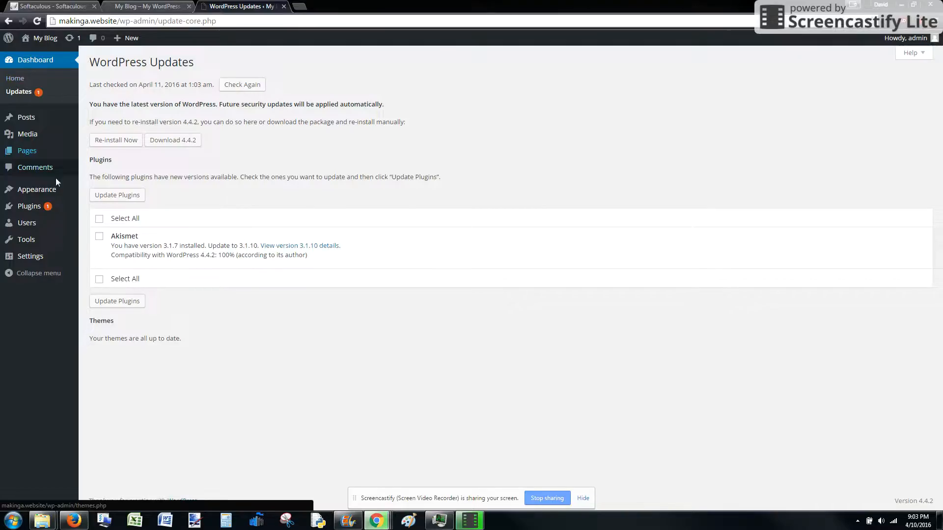
click(99, 219)
click(108, 195)
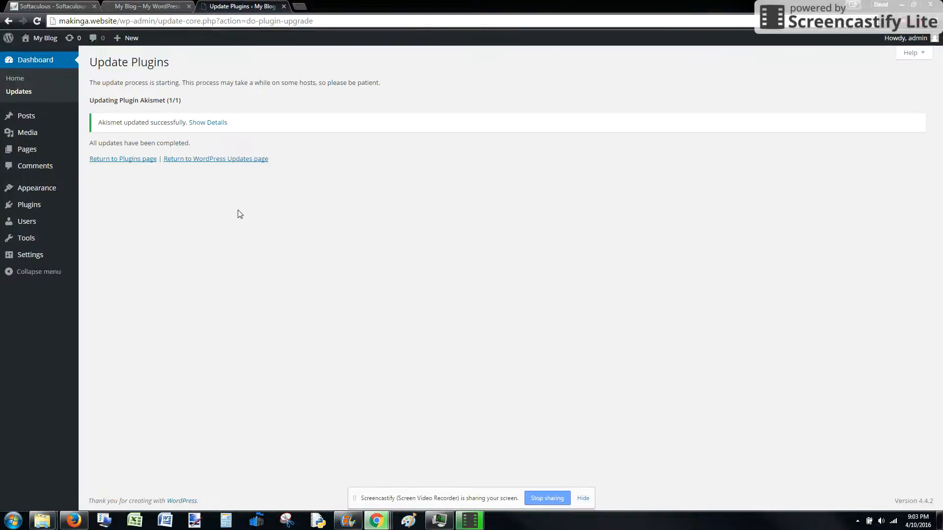
Return to the dashboard home and move the WordPress News box into the empty third column.
click(35, 61)
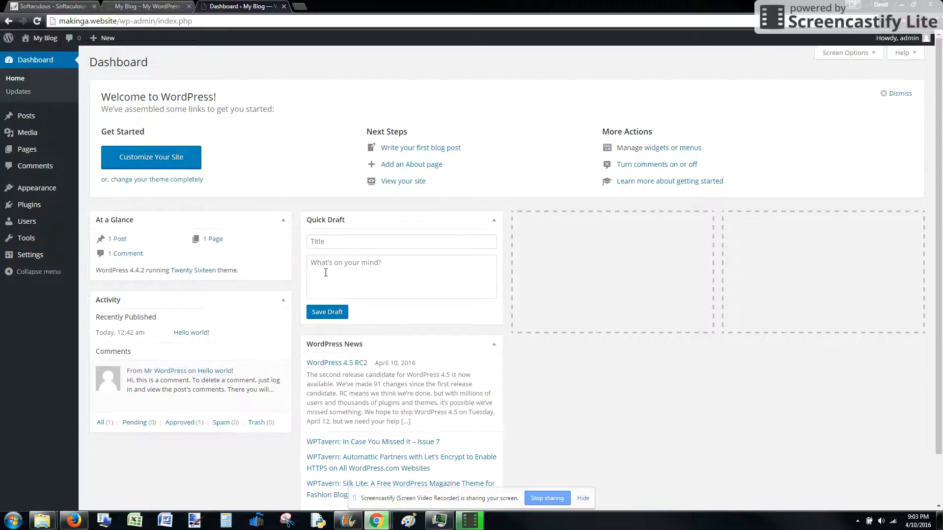
drag(366, 343, 581, 234)
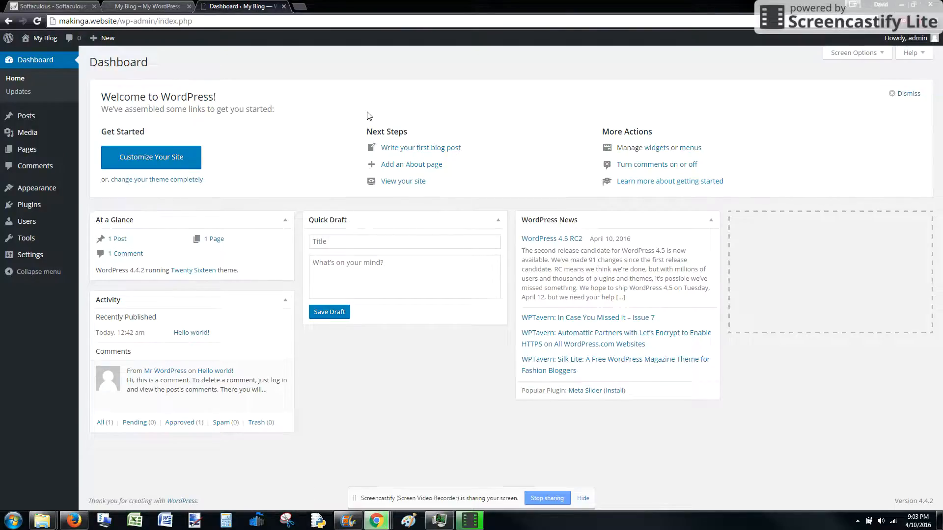
Open the site customizer's Site Identity settings and change the site title to "Making a Website".
click(152, 165)
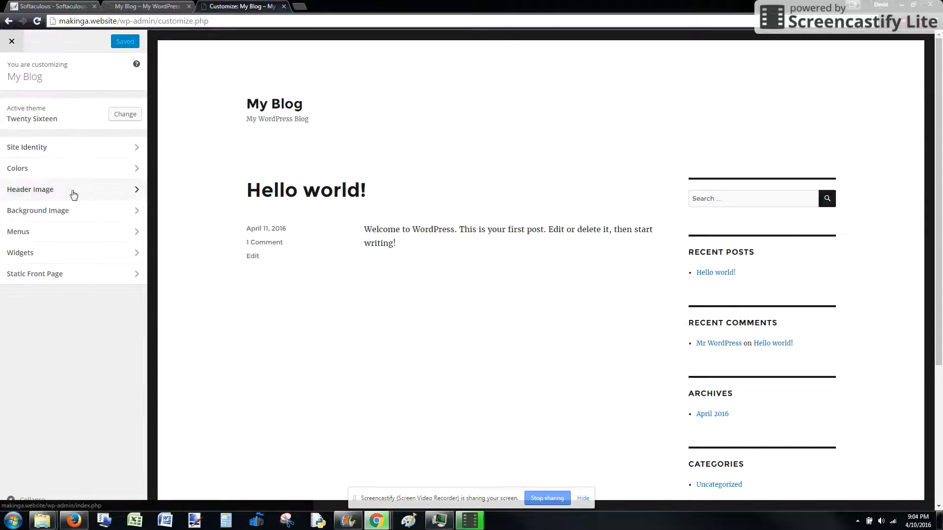
click(67, 156)
triple_click(61, 118)
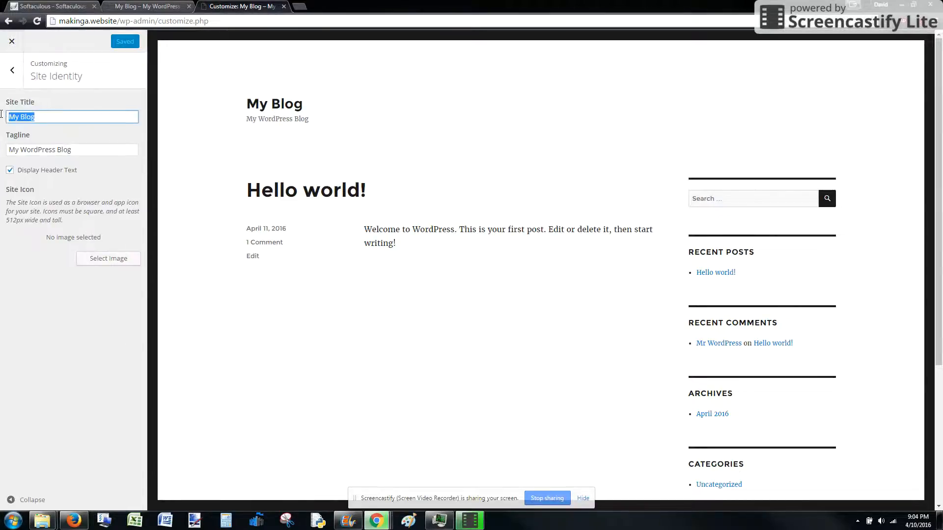
text(Mak)
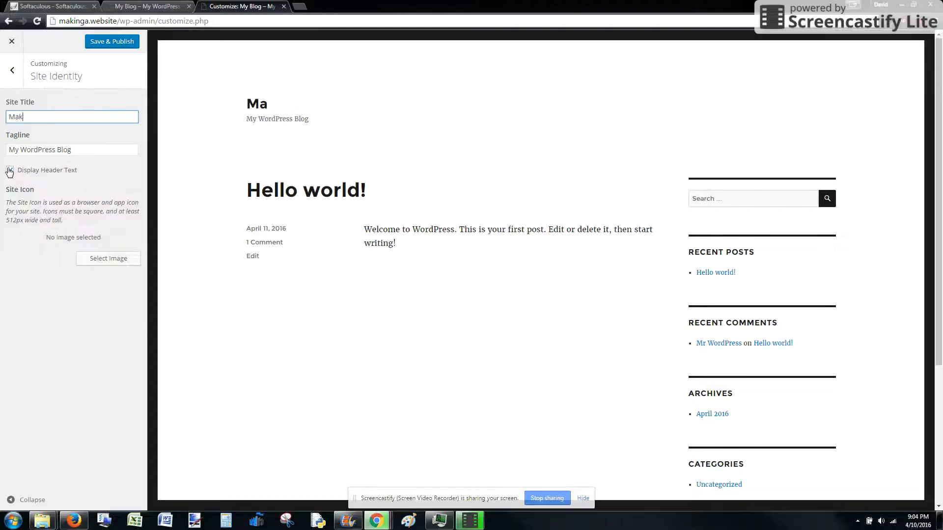
text(ing a Website)
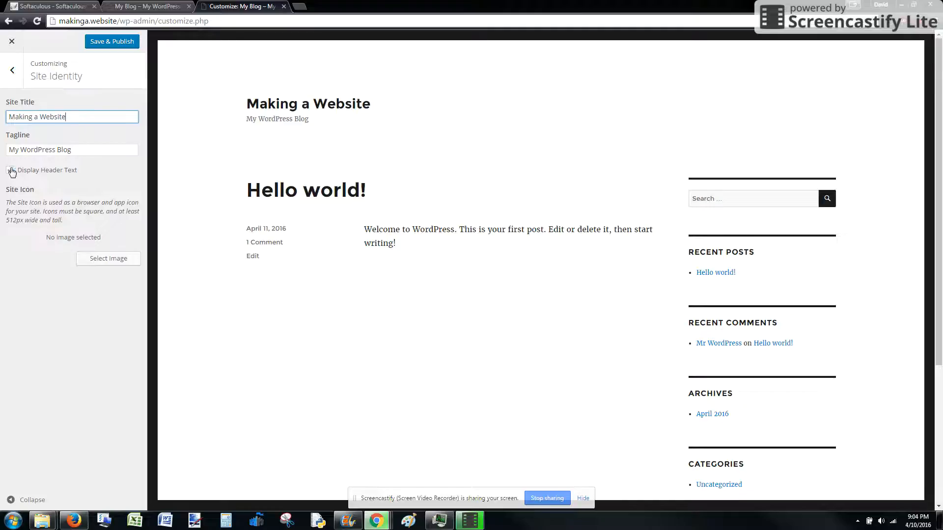
Set the tagline to "Learn how to make a website" and publish the site identity changes.
drag(80, 150, 1, 146)
text(Le)
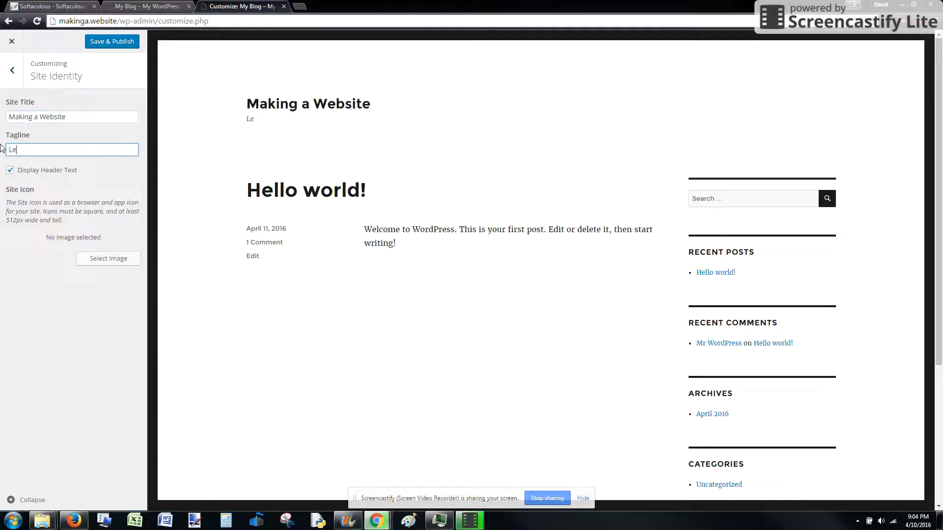
text(arn how to make a website)
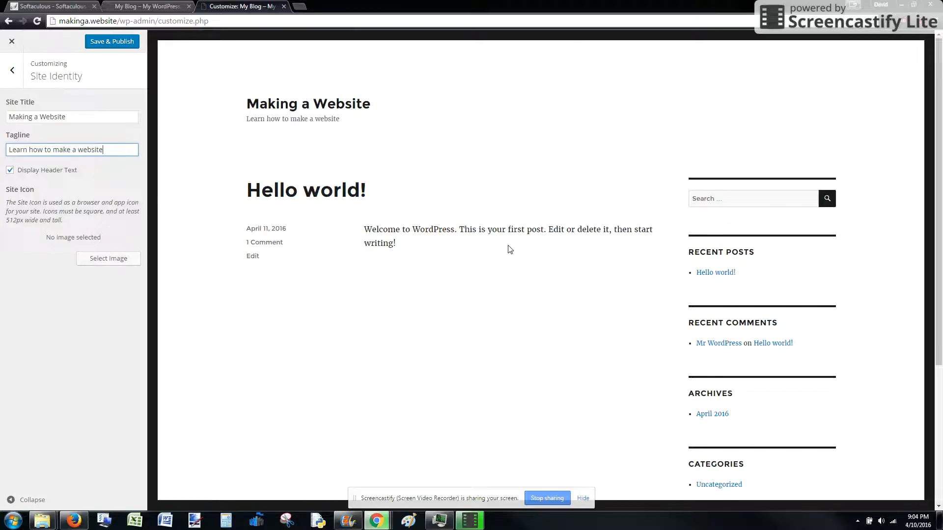
click(108, 43)
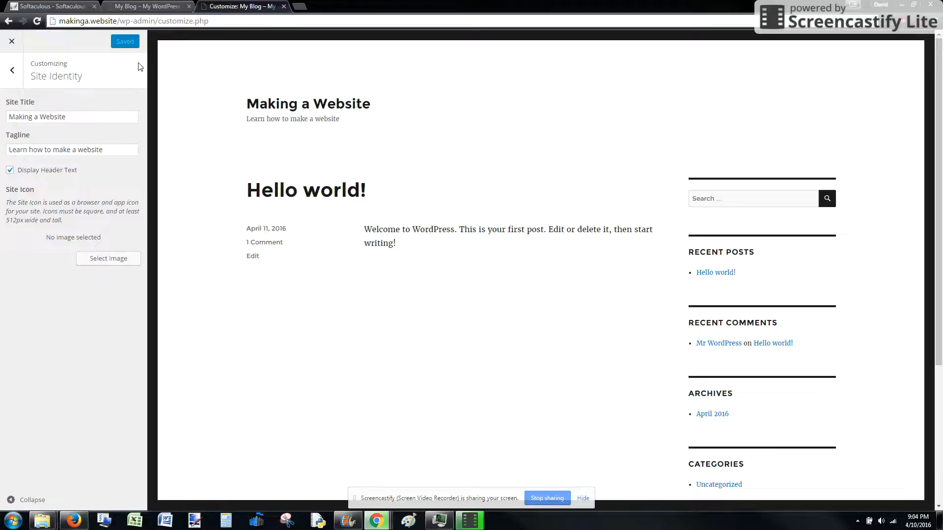
Reload the live makinga.website page to check its header, then close the customizer and return to the dashboard.
click(157, 7)
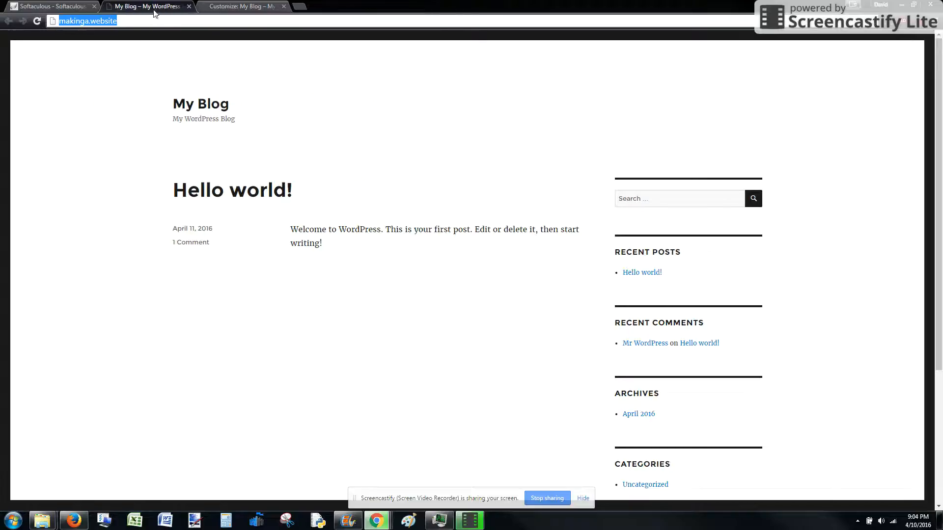
click(85, 21)
key(Return)
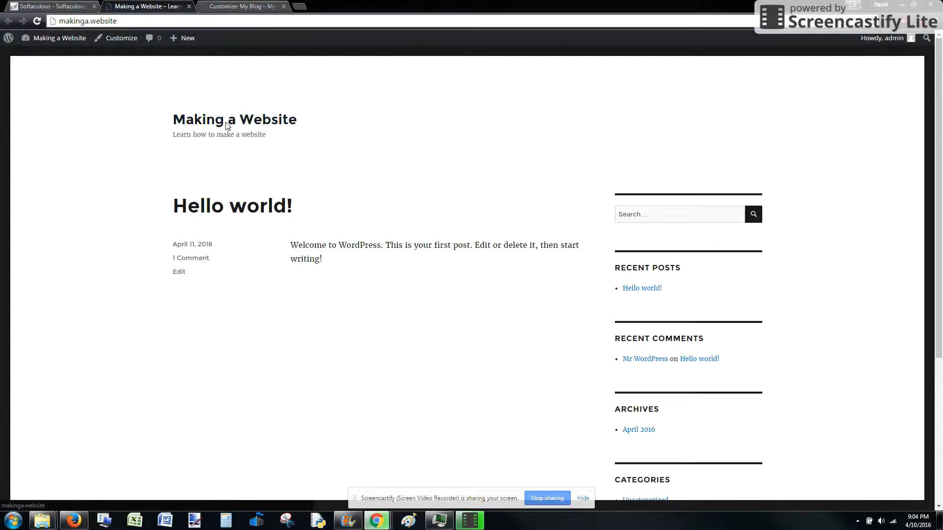
click(254, 6)
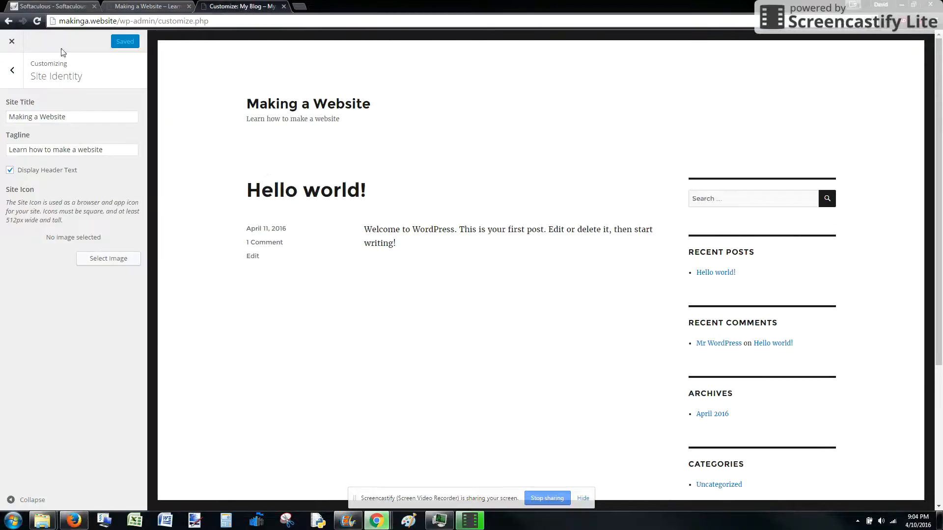
click(12, 43)
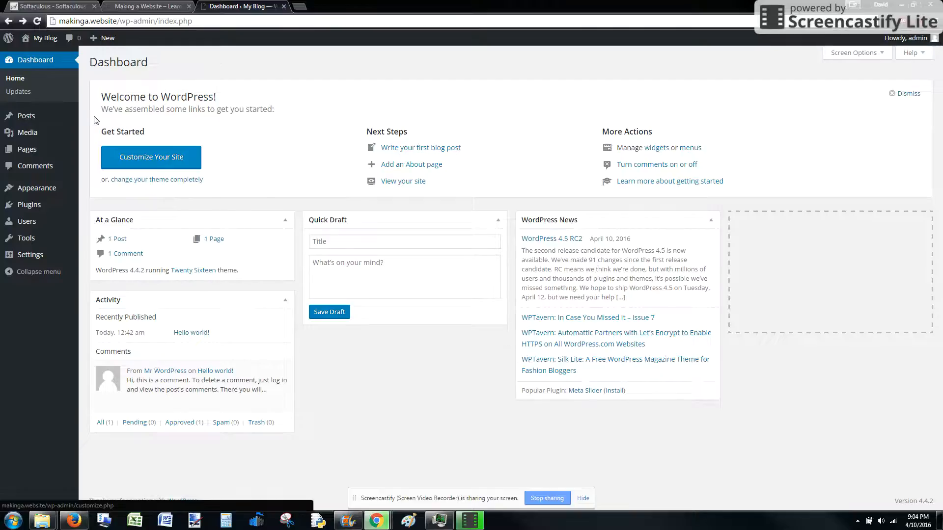
mouse_move(30, 118)
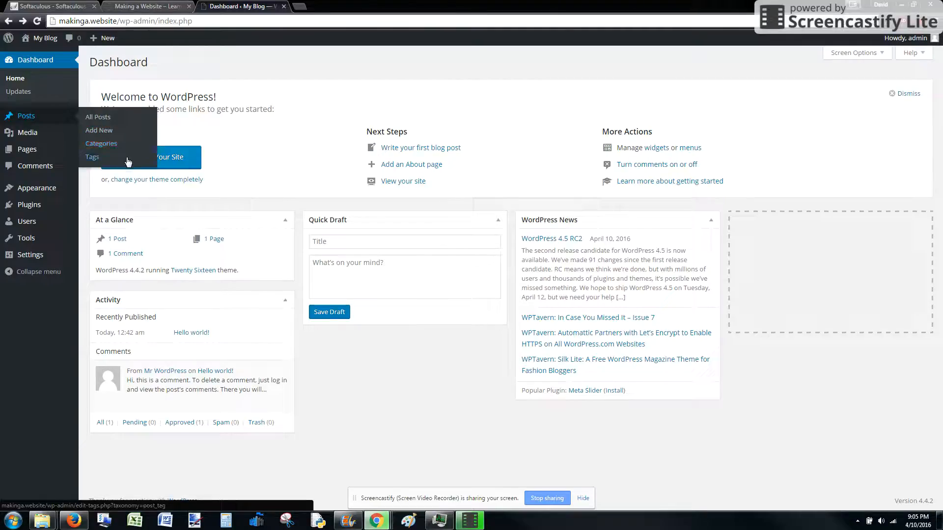
mouse_move(26, 141)
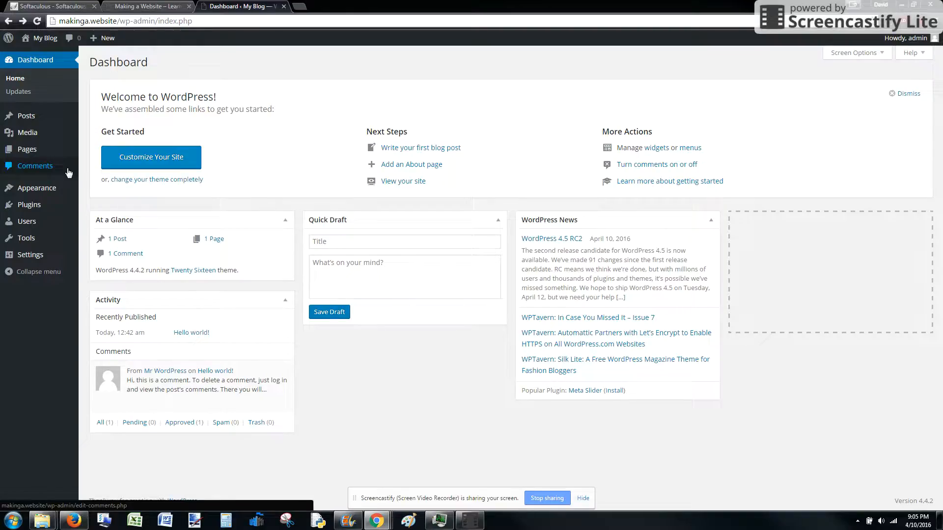
mouse_move(68, 194)
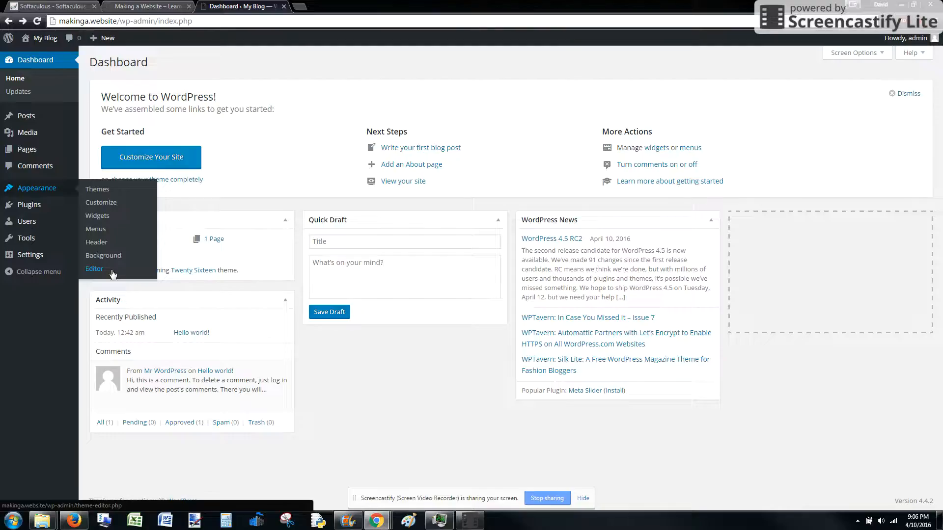
mouse_move(36, 214)
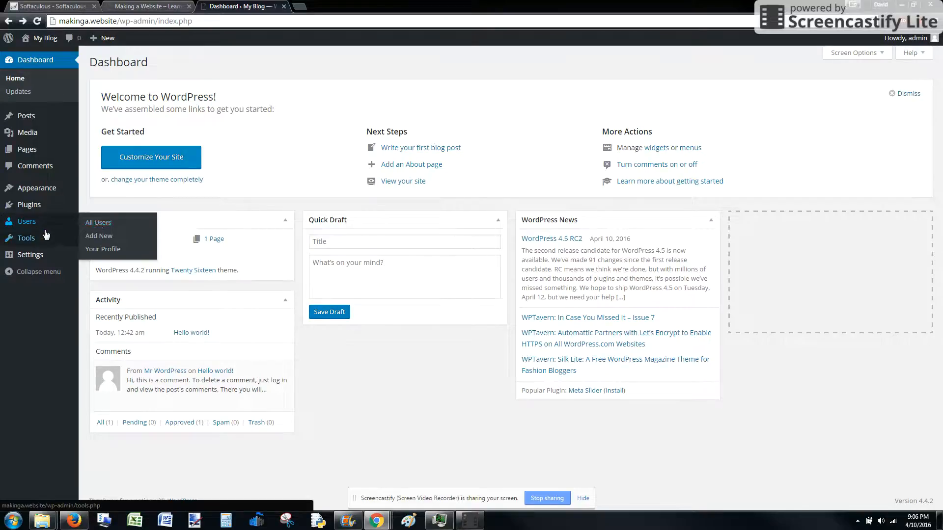
mouse_move(47, 242)
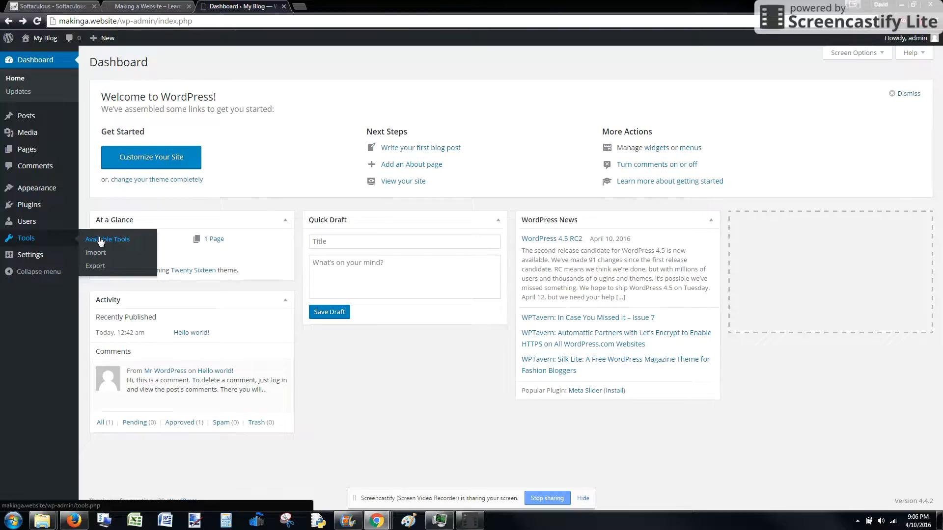
Review the options on the General, Writing, Reading and Discussion settings pages.
mouse_move(37, 260)
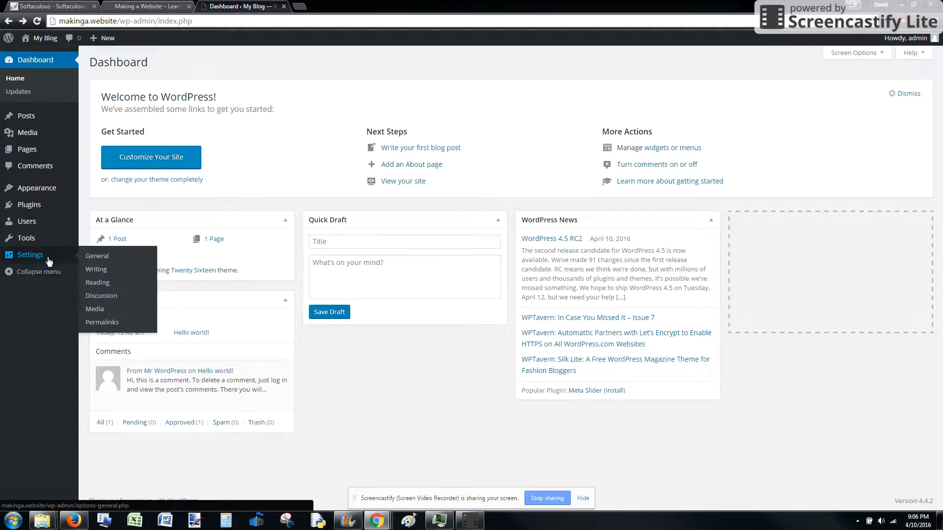
click(127, 258)
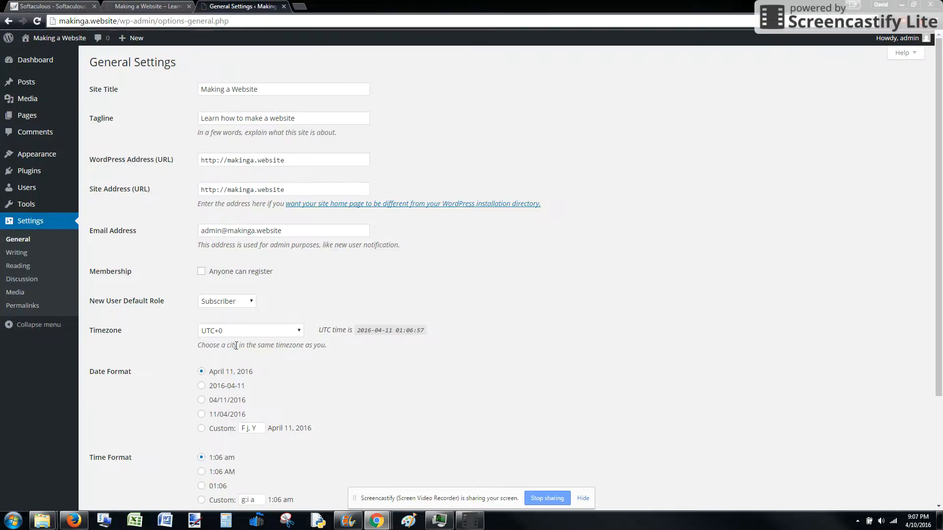
scroll(265, 319, down, 3)
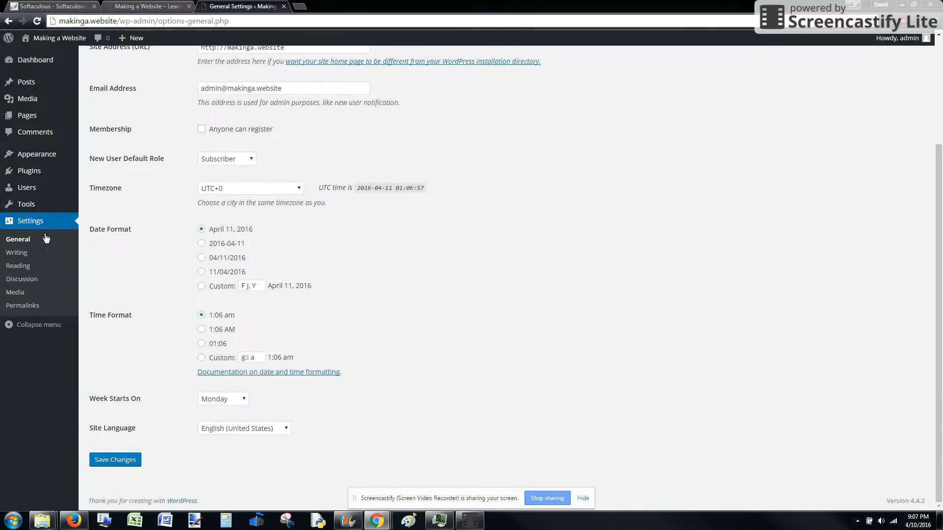
click(24, 256)
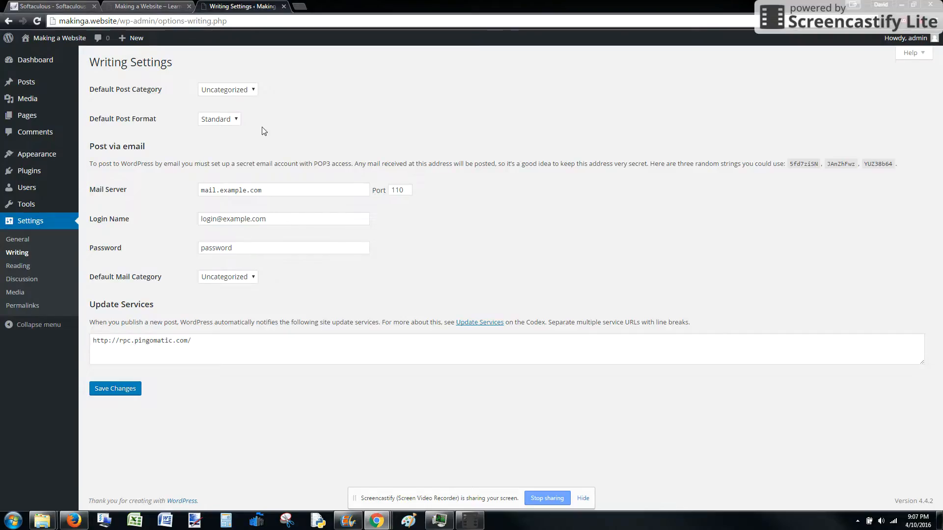
click(14, 266)
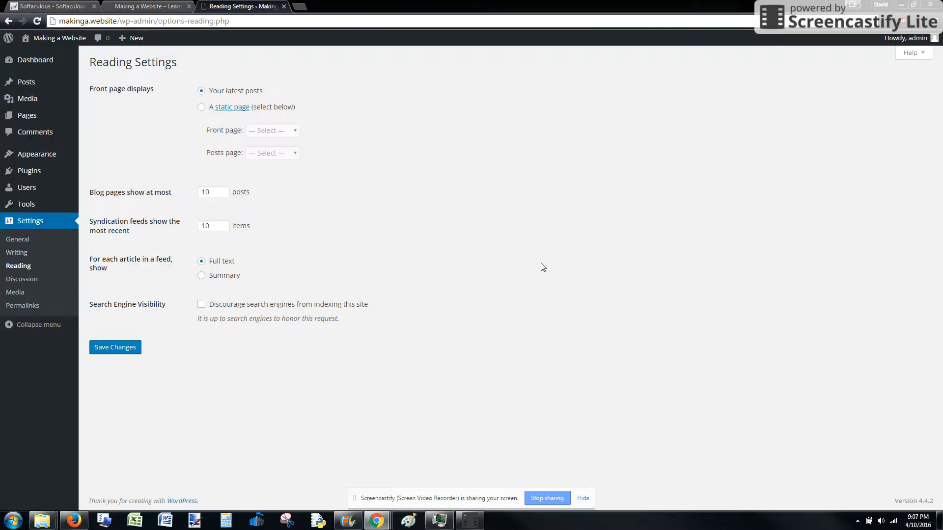
click(16, 279)
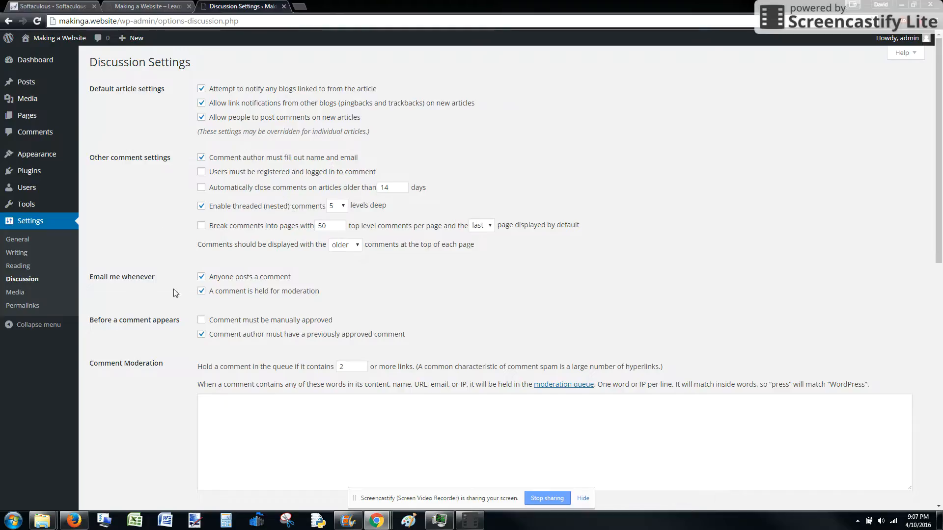
Set the permalink structure to Post name, save the changes and return to the dashboard.
click(17, 306)
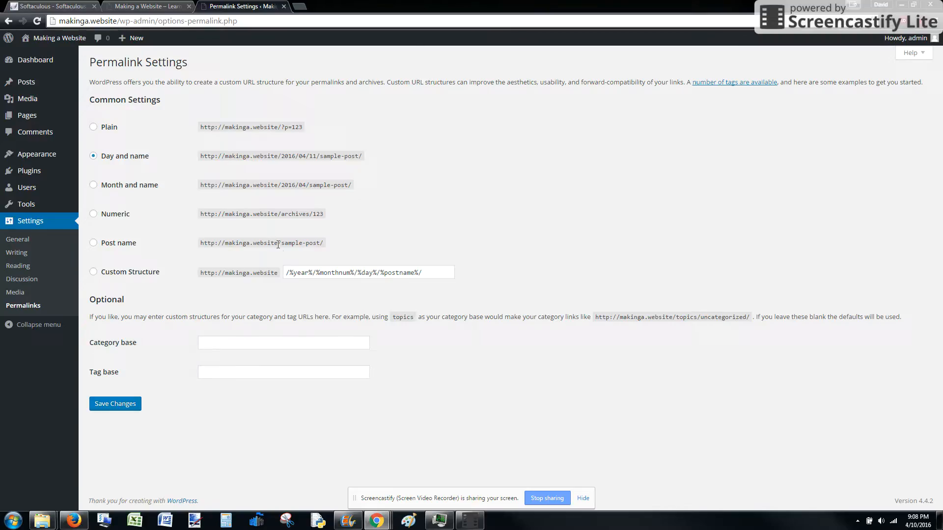
click(93, 243)
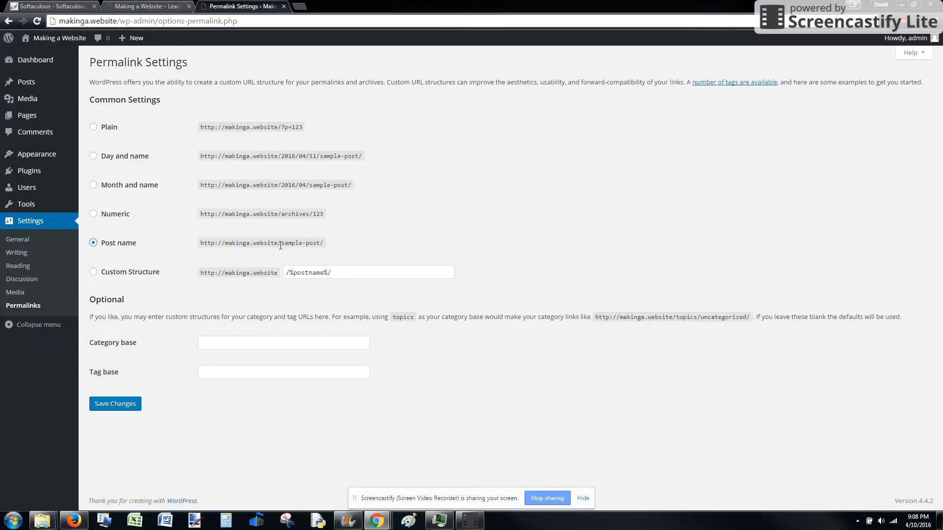
drag(280, 244, 340, 245)
click(252, 243)
click(338, 247)
click(119, 403)
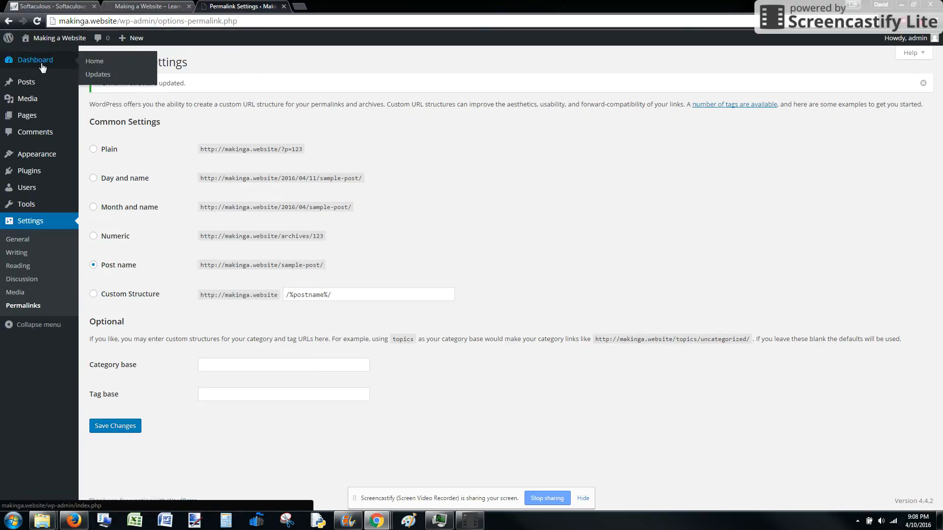
click(50, 65)
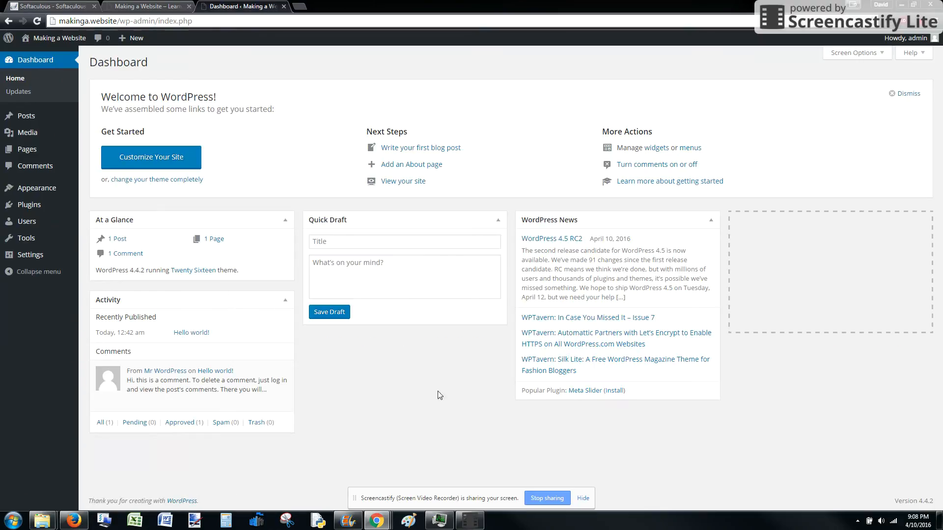